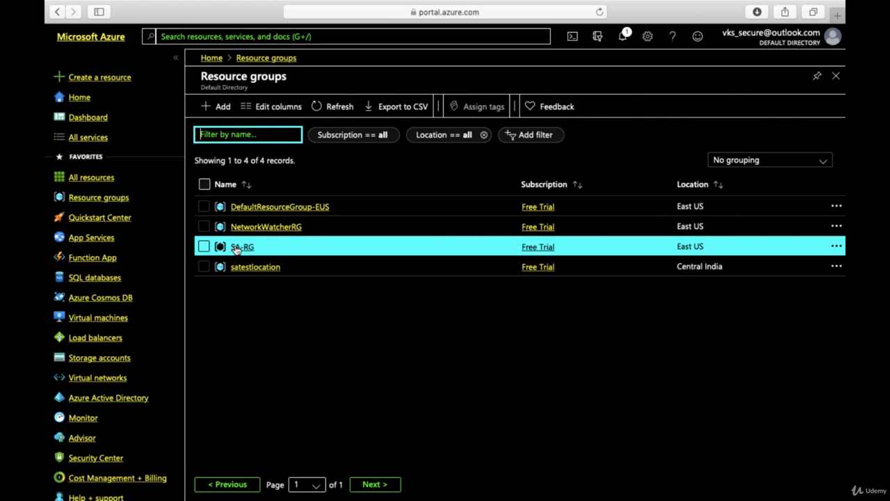
Step: Look into the SA-RG resource group, and open the sa-sqldb389 database from the list of SQL databases
left_click(238, 249)
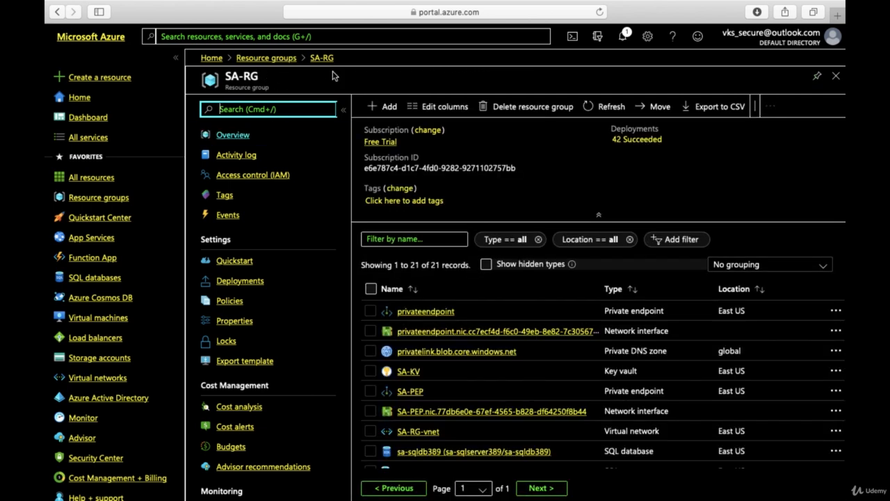
left_click(246, 36)
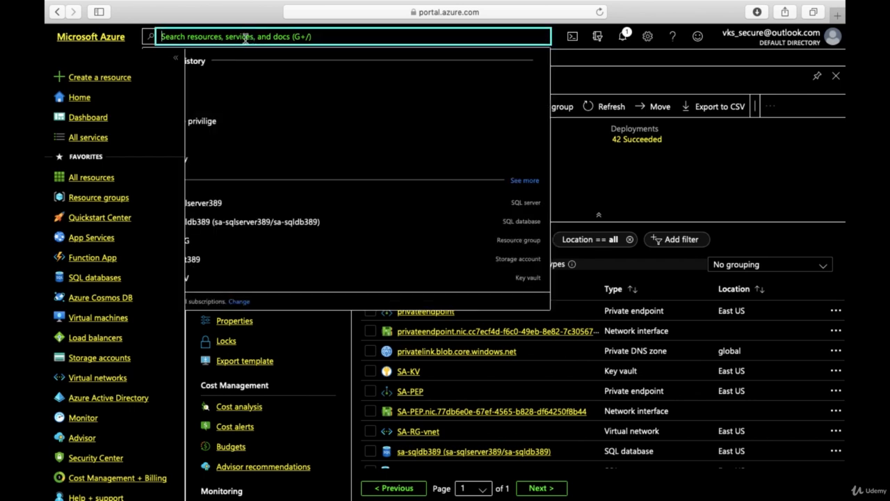
left_click(95, 277)
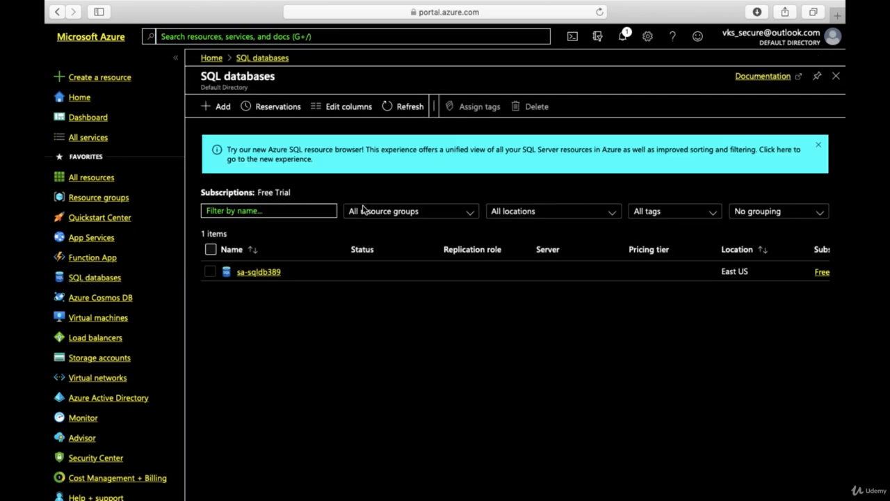
left_click(256, 273)
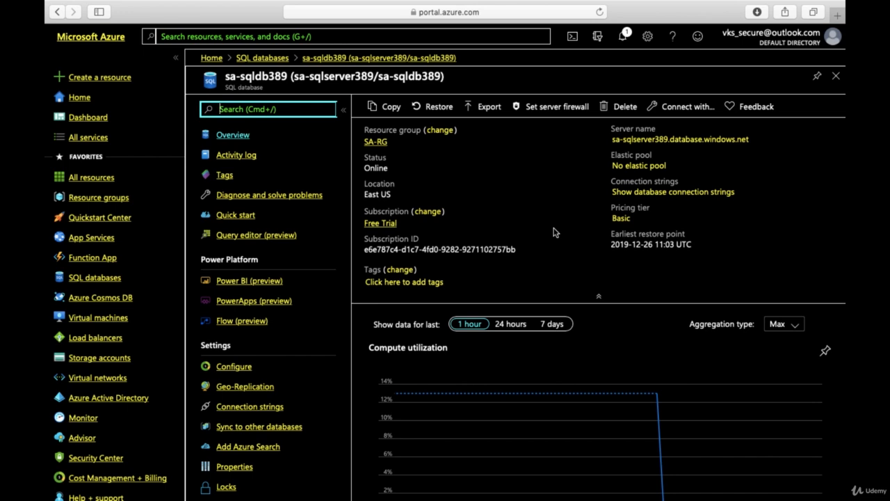
Step: Open the database's server sa-sqlserver389 and show its Access control (IAM) page
scroll(294, 340, "down", 3)
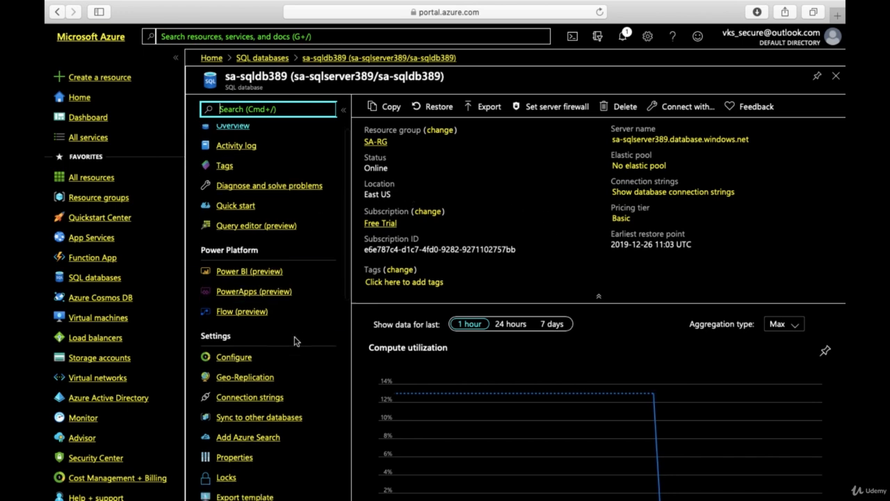
scroll(295, 340, "down", 5)
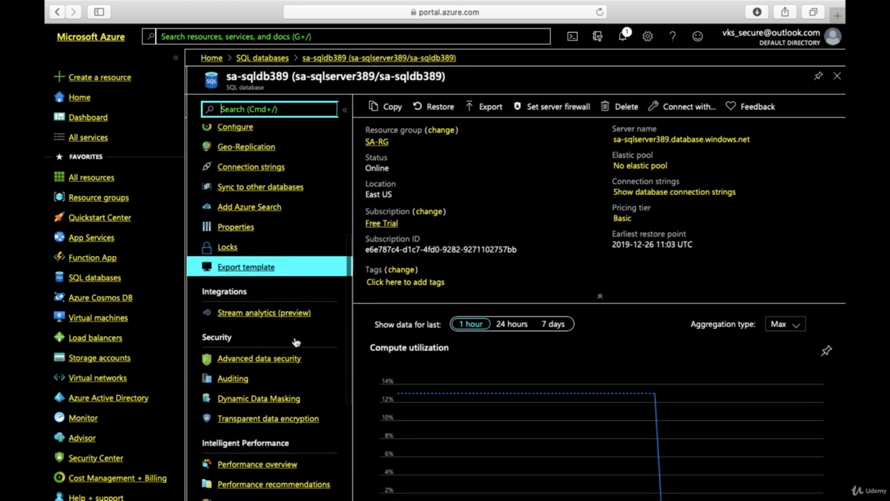
scroll(301, 407, "down", 2)
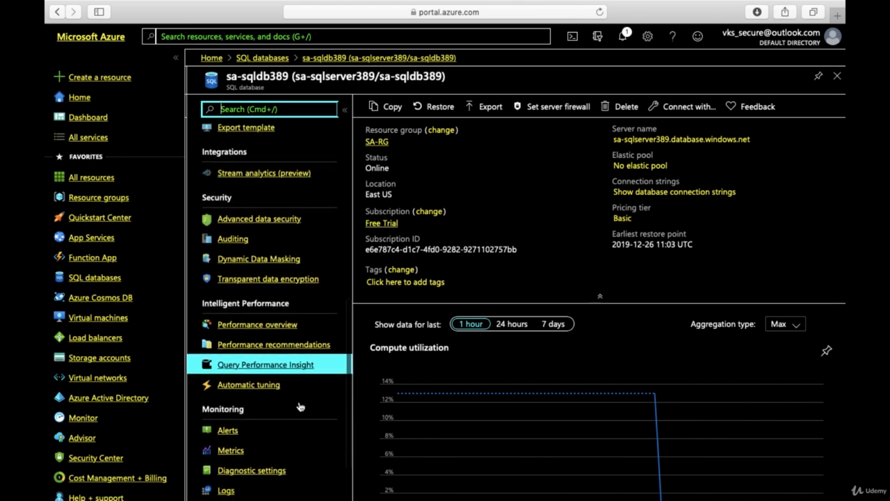
scroll(291, 262, "up", 8)
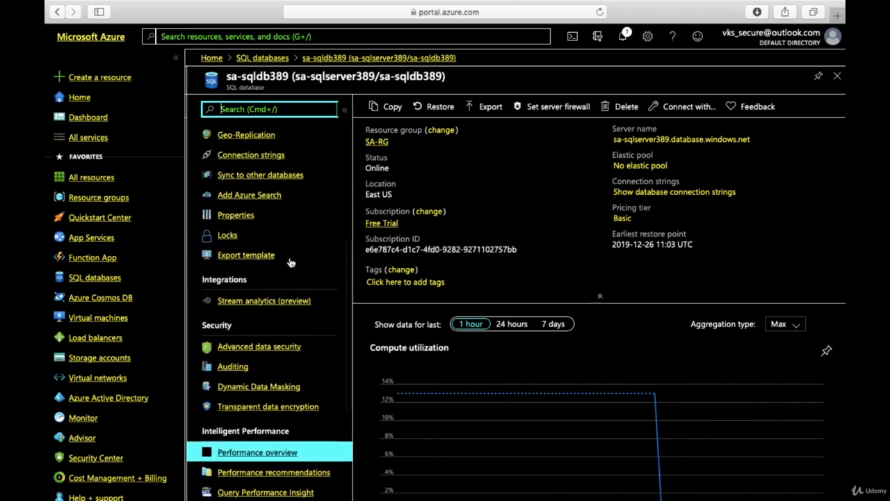
scroll(291, 262, "up", 2)
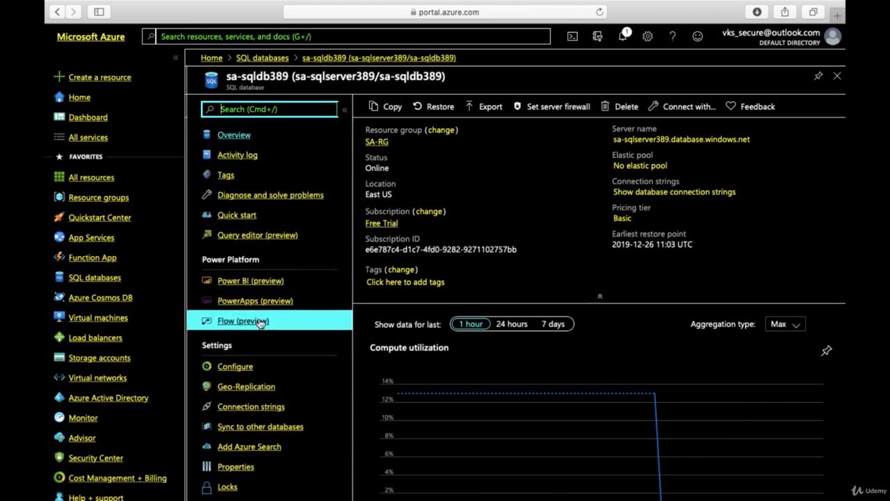
left_click(658, 141)
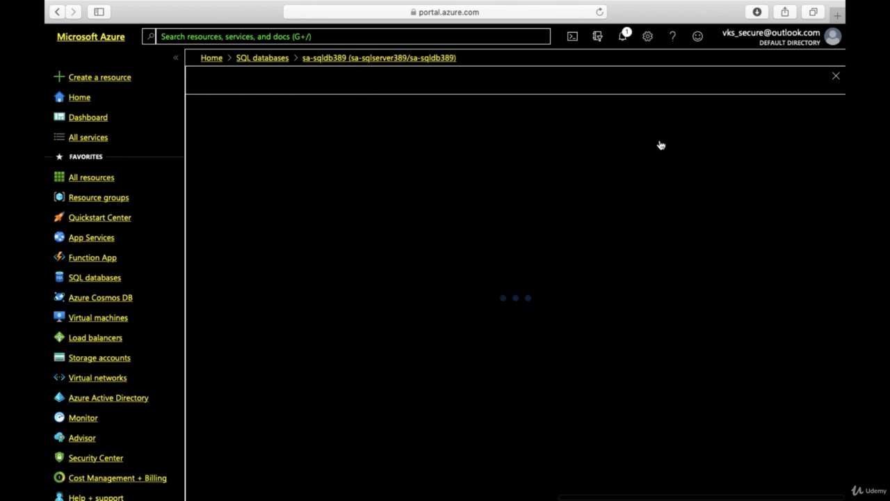
left_click(250, 176)
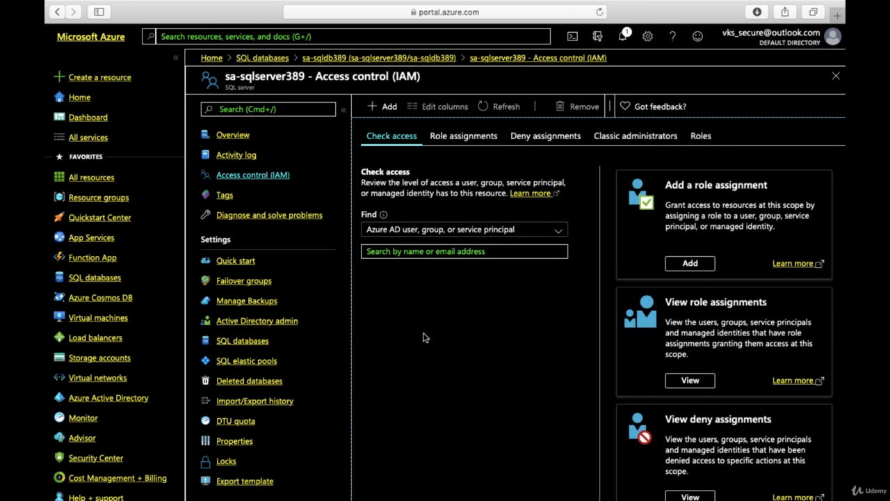
Step: Open the Firewalls and virtual networks settings of the SQL server
left_click(288, 421)
scroll(288, 423, "down", 5)
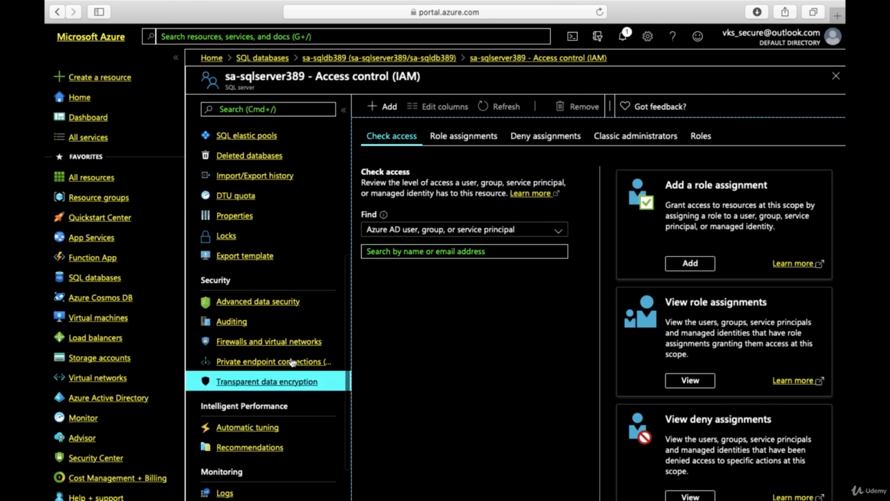
left_click(292, 341)
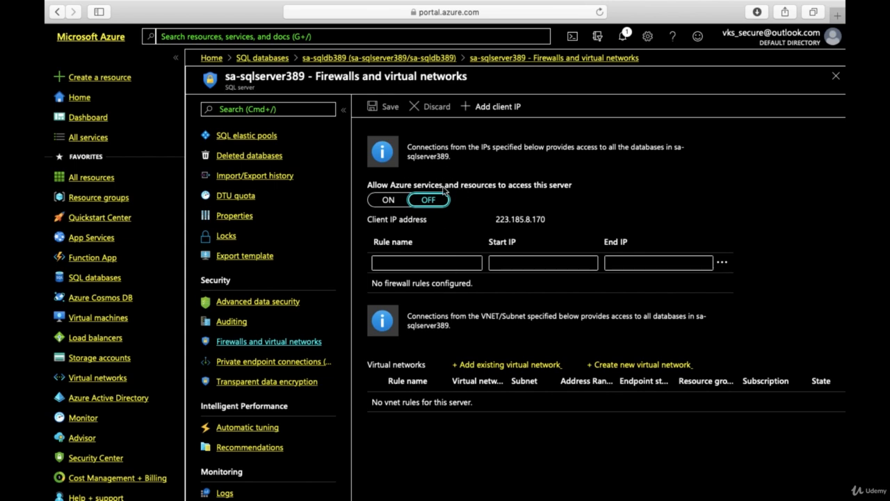
Step: Set access to the server for Azure services and resources to OFF and back to ON
left_click(387, 205)
left_click(439, 203)
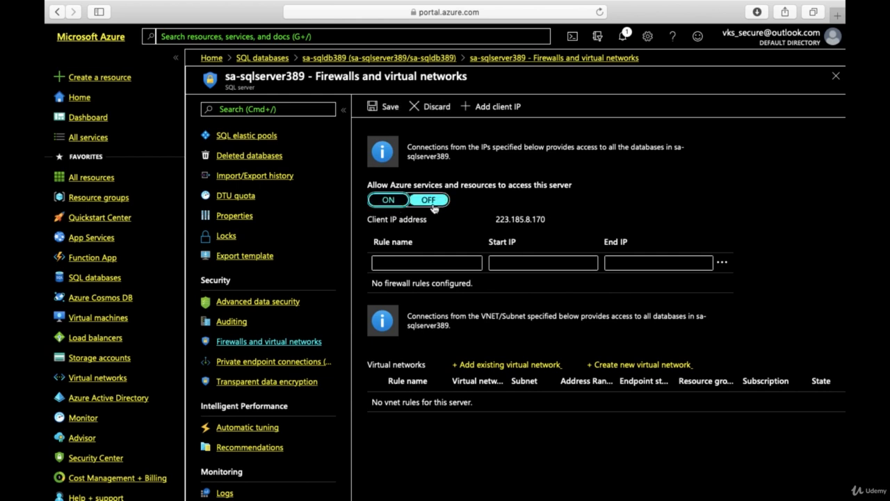
left_click(388, 202)
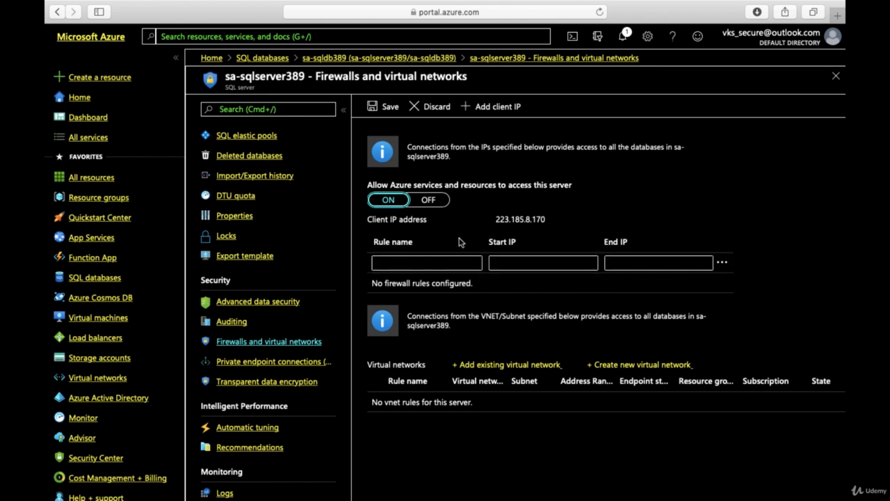
Step: Fill in a firewall rule named my with the start IP 1.2.2.16
left_click(417, 262)
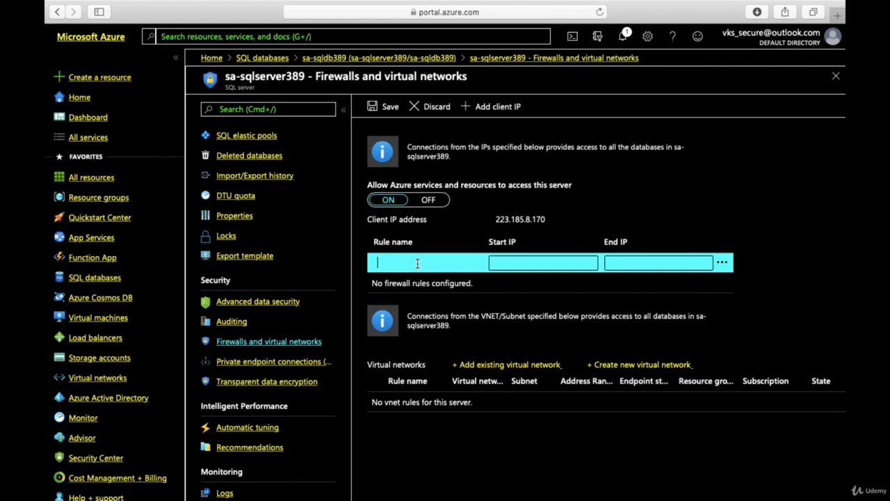
type("my")
left_click(529, 266)
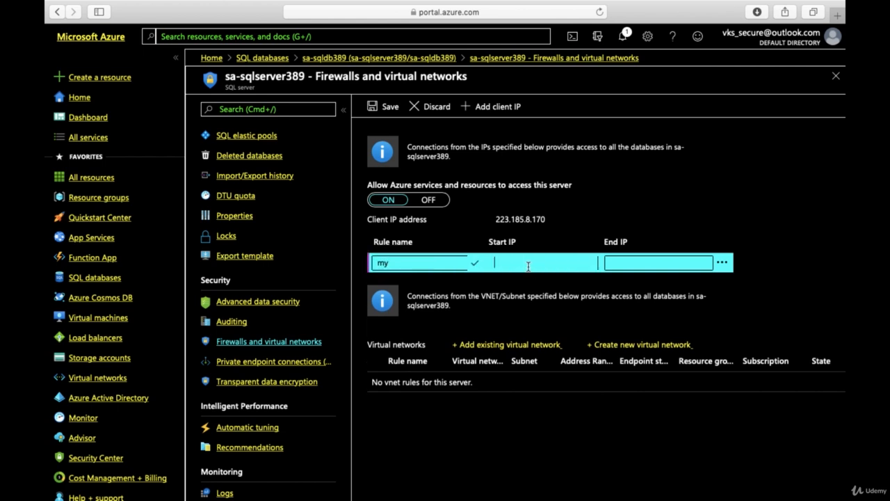
type("1.2.2.16")
Step: Clear the start IP and the rule name from the firewall rule row
left_click(529, 264)
key("BackSpace")
key("BackSpace")
key("BackSpace")
key("BackSpace")
key("BackSpace")
key("BackSpace")
key("BackSpace")
key("BackSpace")
left_click(406, 263)
key("BackSpace")
key("BackSpace")
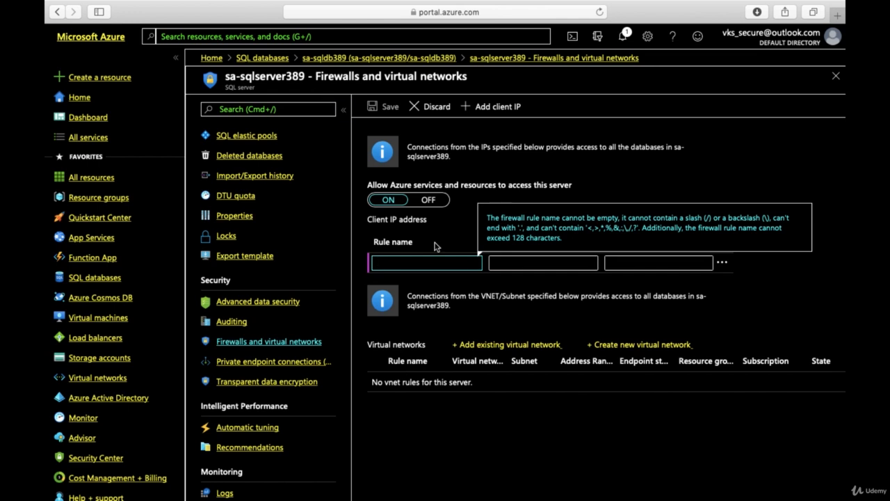
Step: Try a rule for an existing virtual network with the Free Trial subscription, and close it without enabling it
left_click(491, 346)
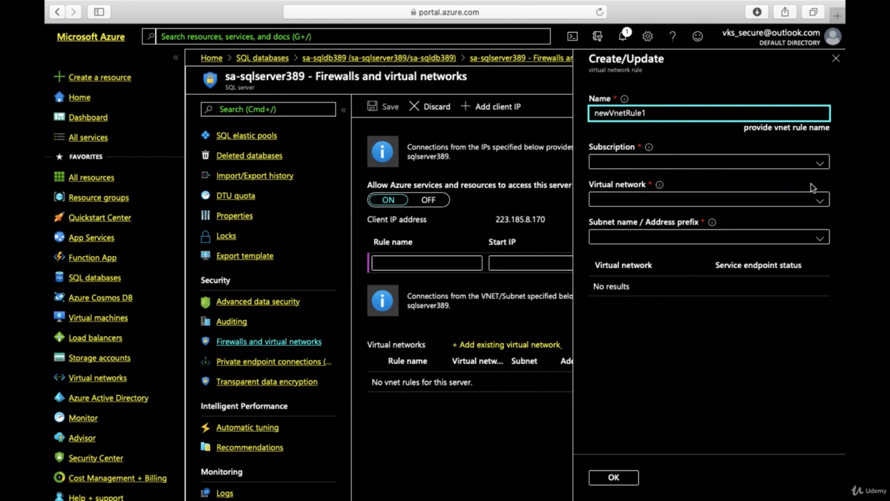
left_click(821, 164)
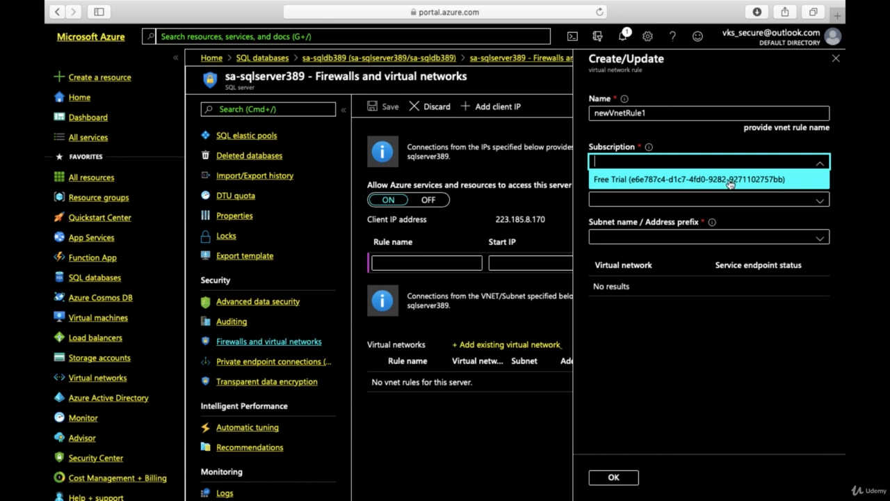
left_click(730, 181)
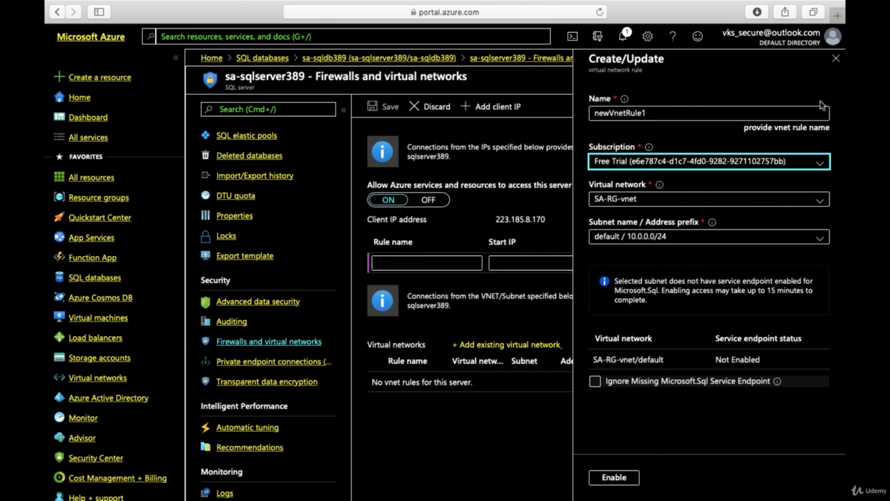
left_click(835, 60)
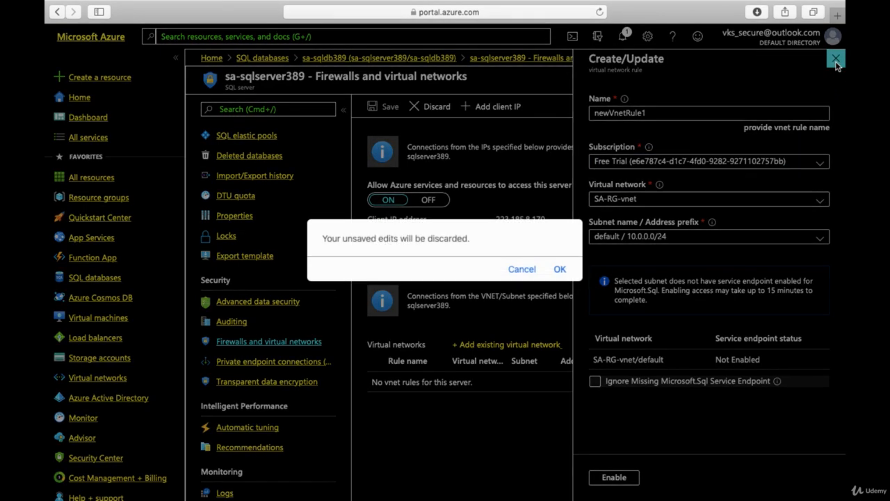
left_click(520, 268)
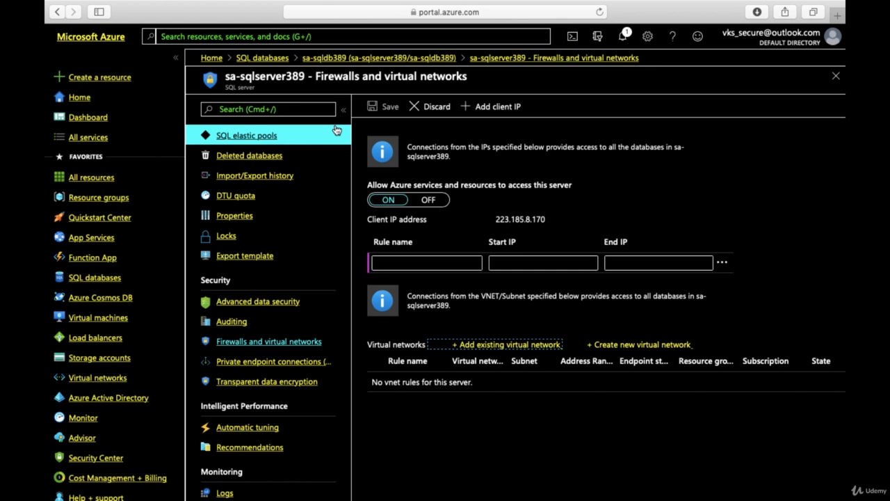
Step: Return to the server's Access control (IAM) page, discarding the unsaved firewall edits
scroll(338, 284, "up", 3)
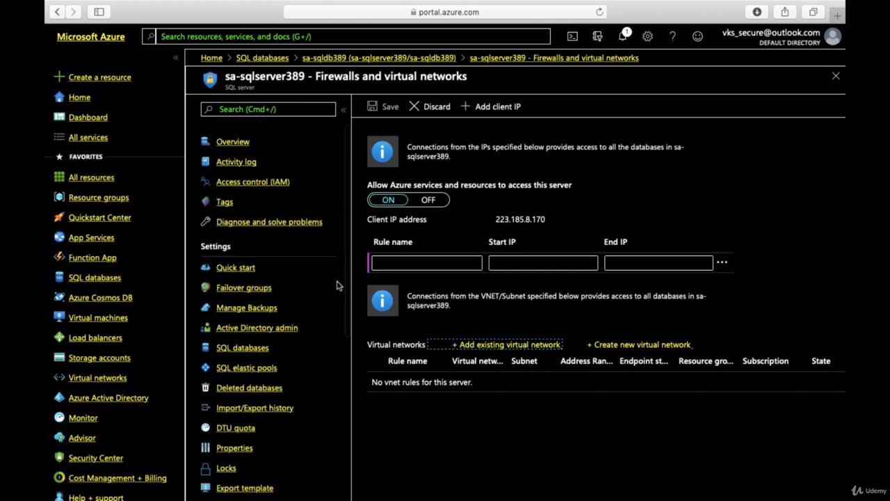
left_click(240, 159)
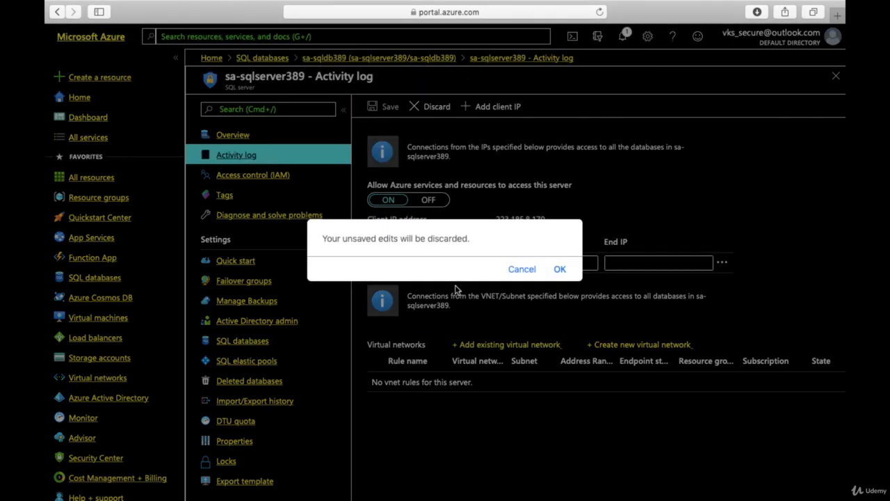
left_click(533, 271)
left_click(263, 175)
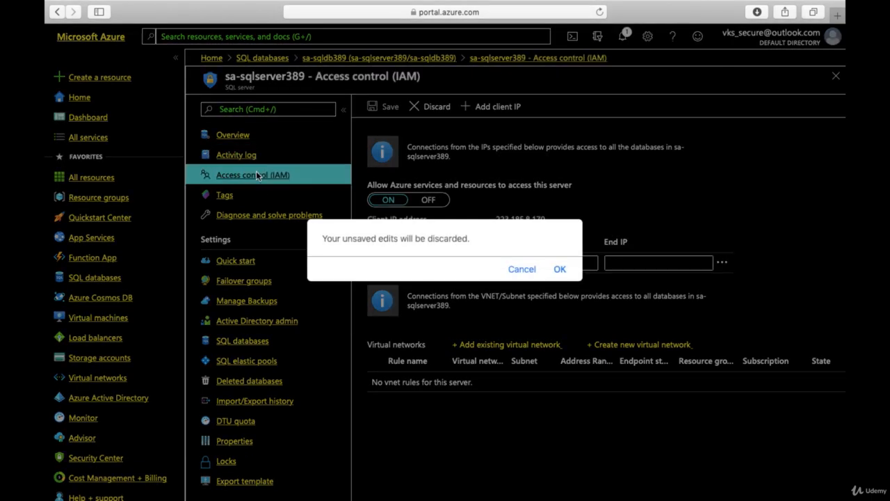
left_click(557, 267)
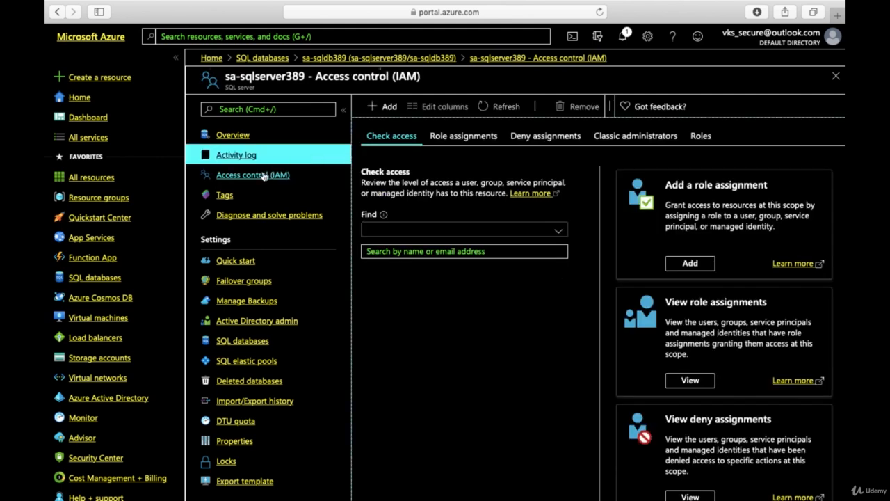
Step: Examine the roles available for a new role assignment, including the SQL role descriptions, and close the form without saving
left_click(389, 110)
left_click(410, 129)
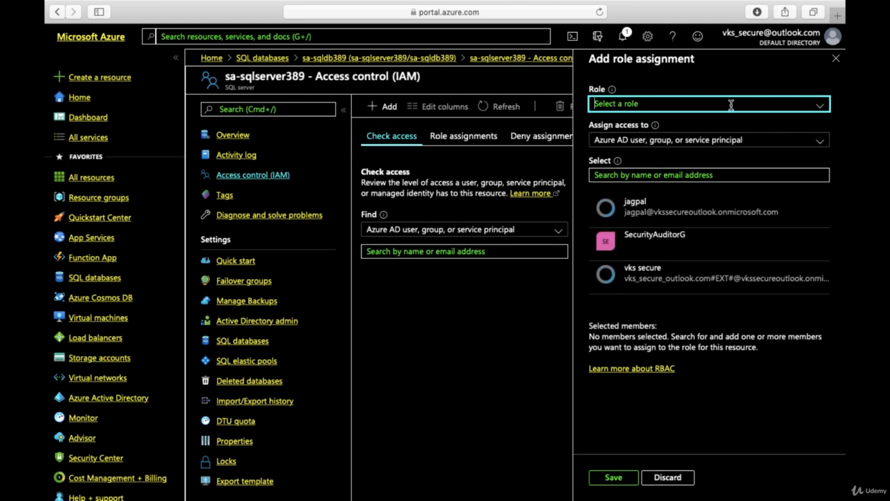
left_click(731, 104)
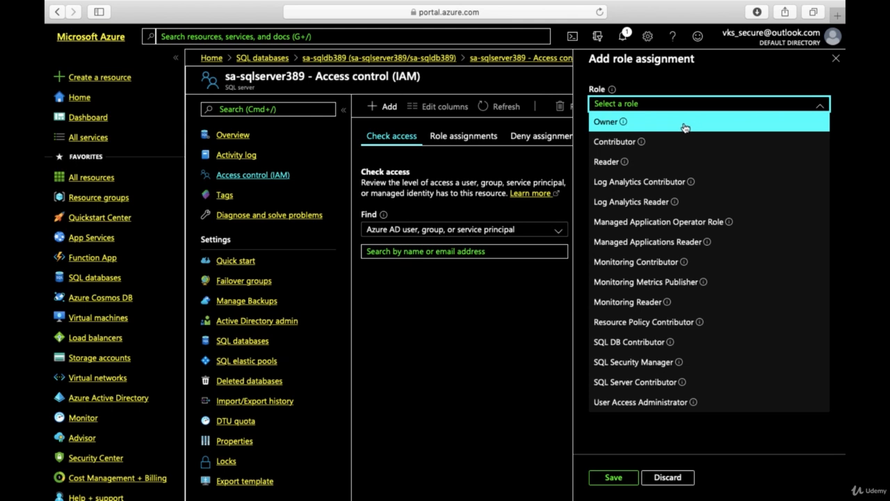
mouse_move(641, 143)
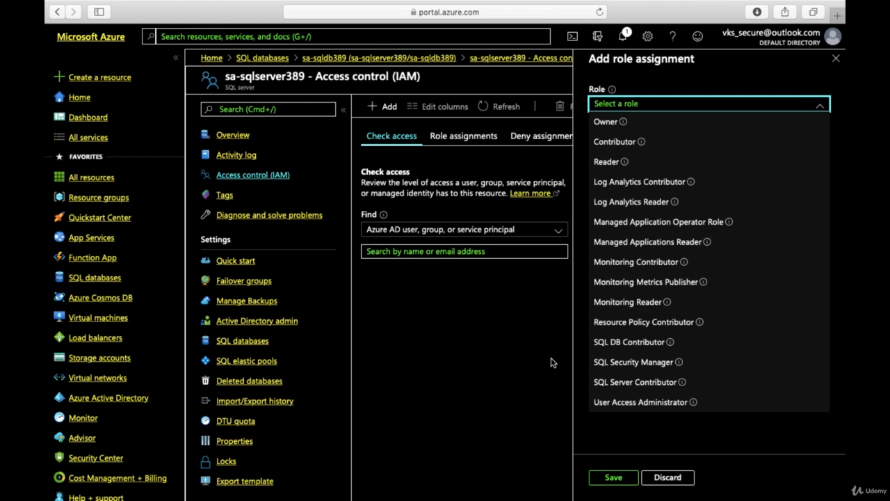
mouse_move(671, 345)
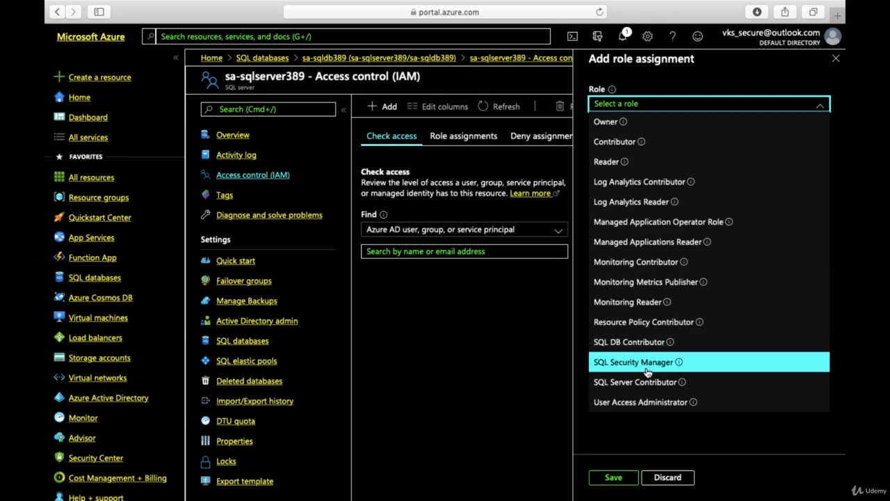
mouse_move(680, 363)
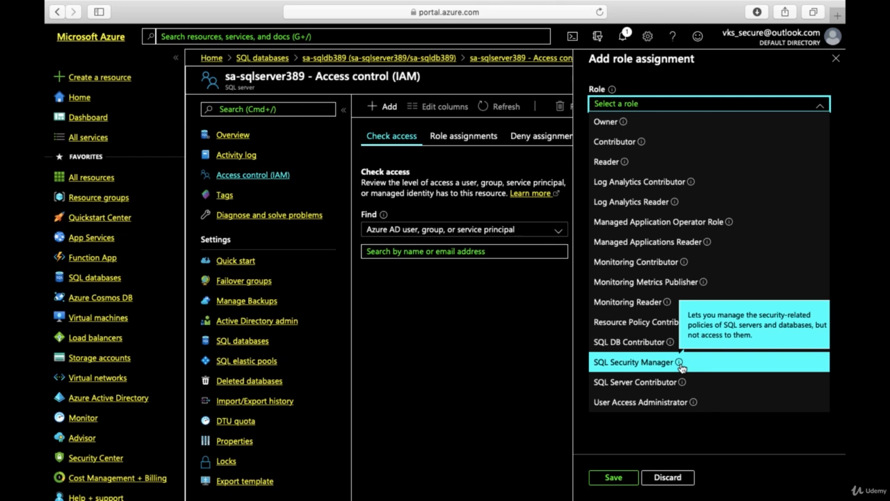
mouse_move(680, 388)
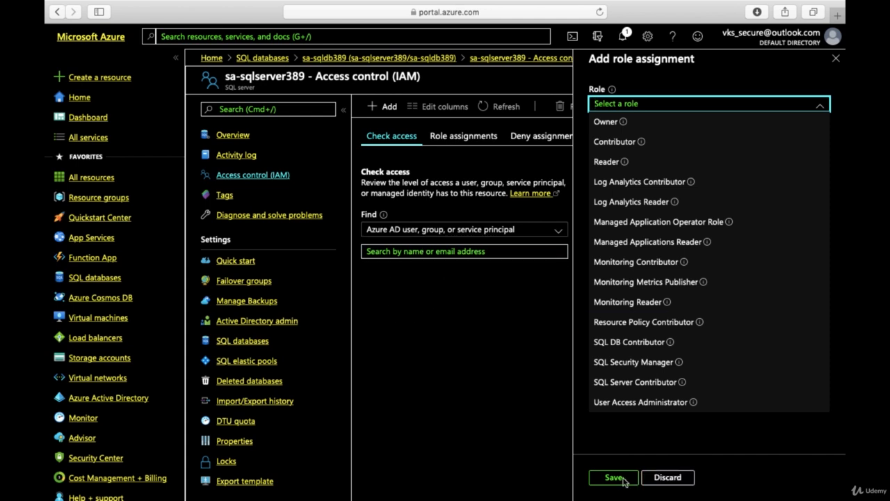
left_click(835, 59)
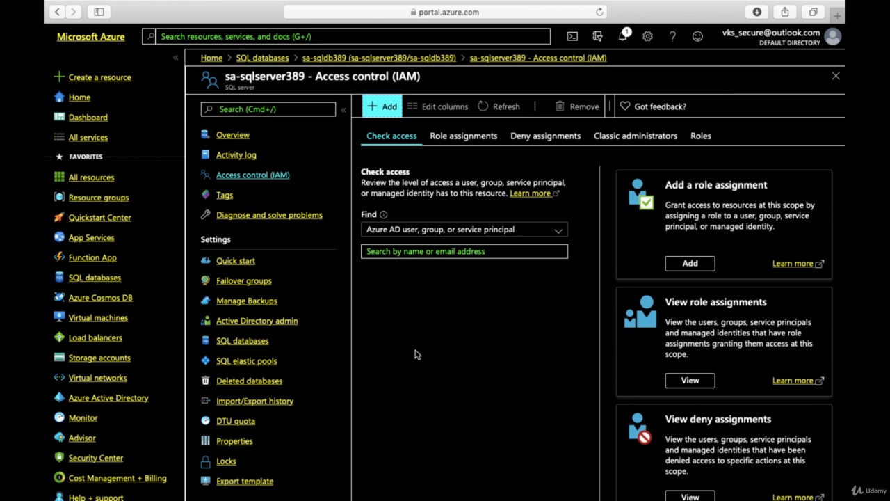